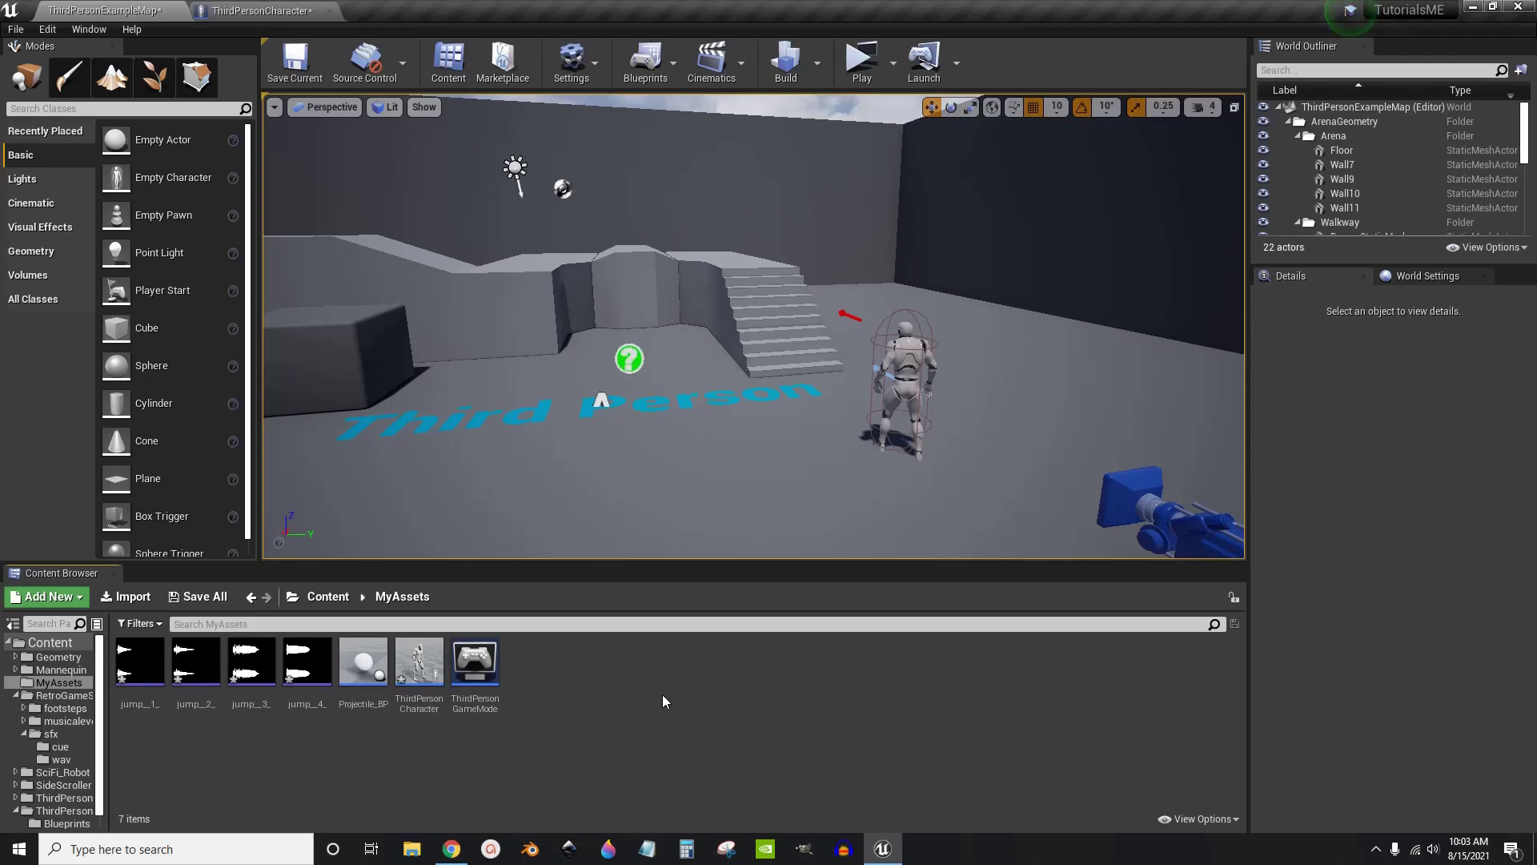
Preview the jump_3 sound wave, then view the ThirdPersonCharacter's Jump input Event Graph.
{"action": "left_click", "coordinate": [249, 670]}
{"action": "left_click", "coordinate": [265, 11]}
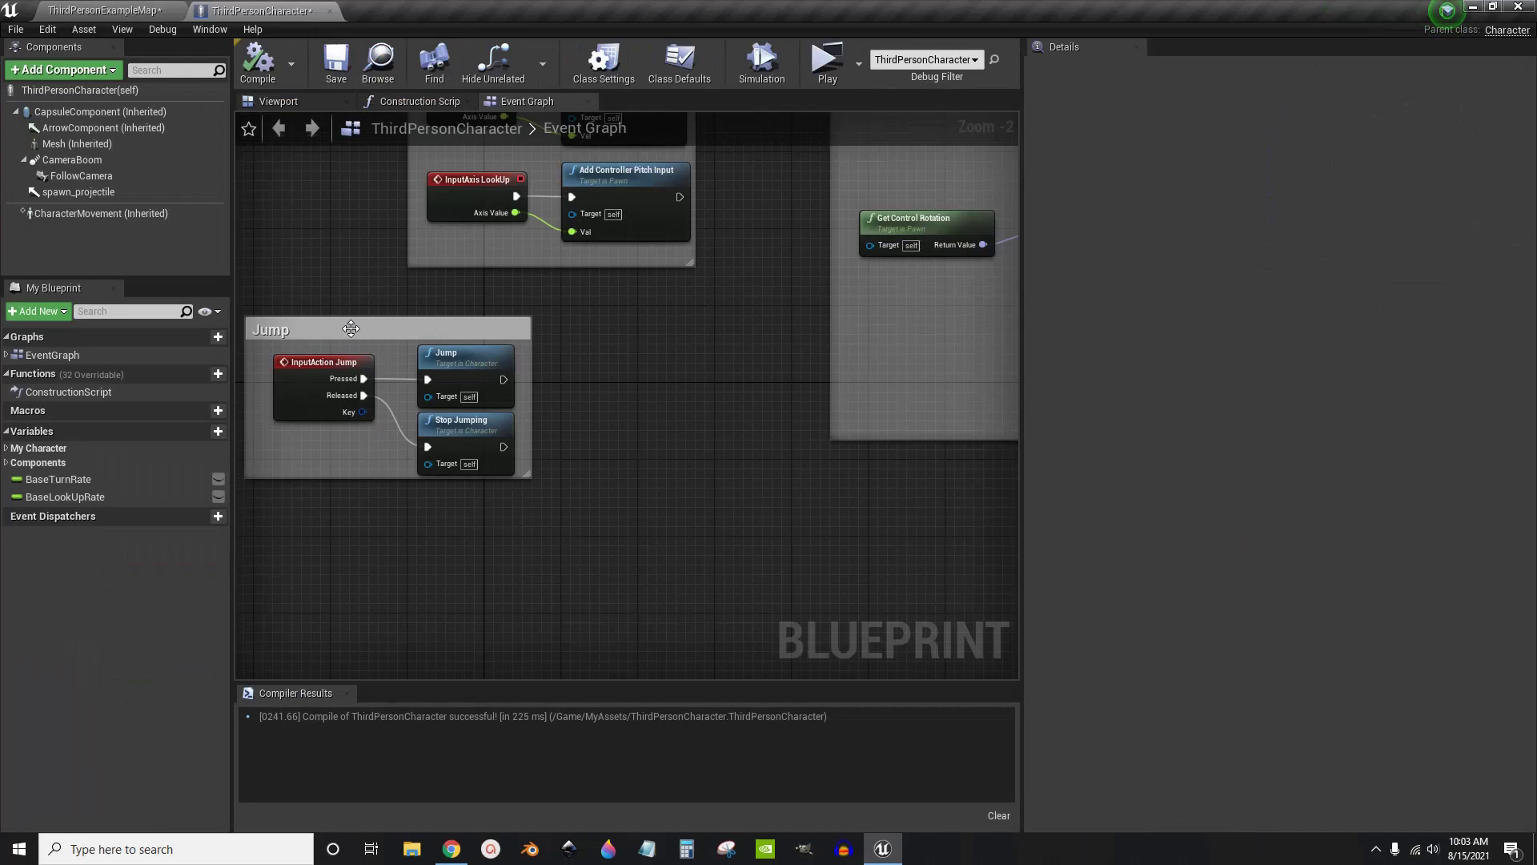
Create a Sound Cue asset named RandomJumpSFX in the Content Browser and open it.
{"action": "left_click", "coordinate": [108, 10]}
{"action": "right_click", "coordinate": [538, 683]}
{"action": "left_click", "coordinate": [744, 693]}
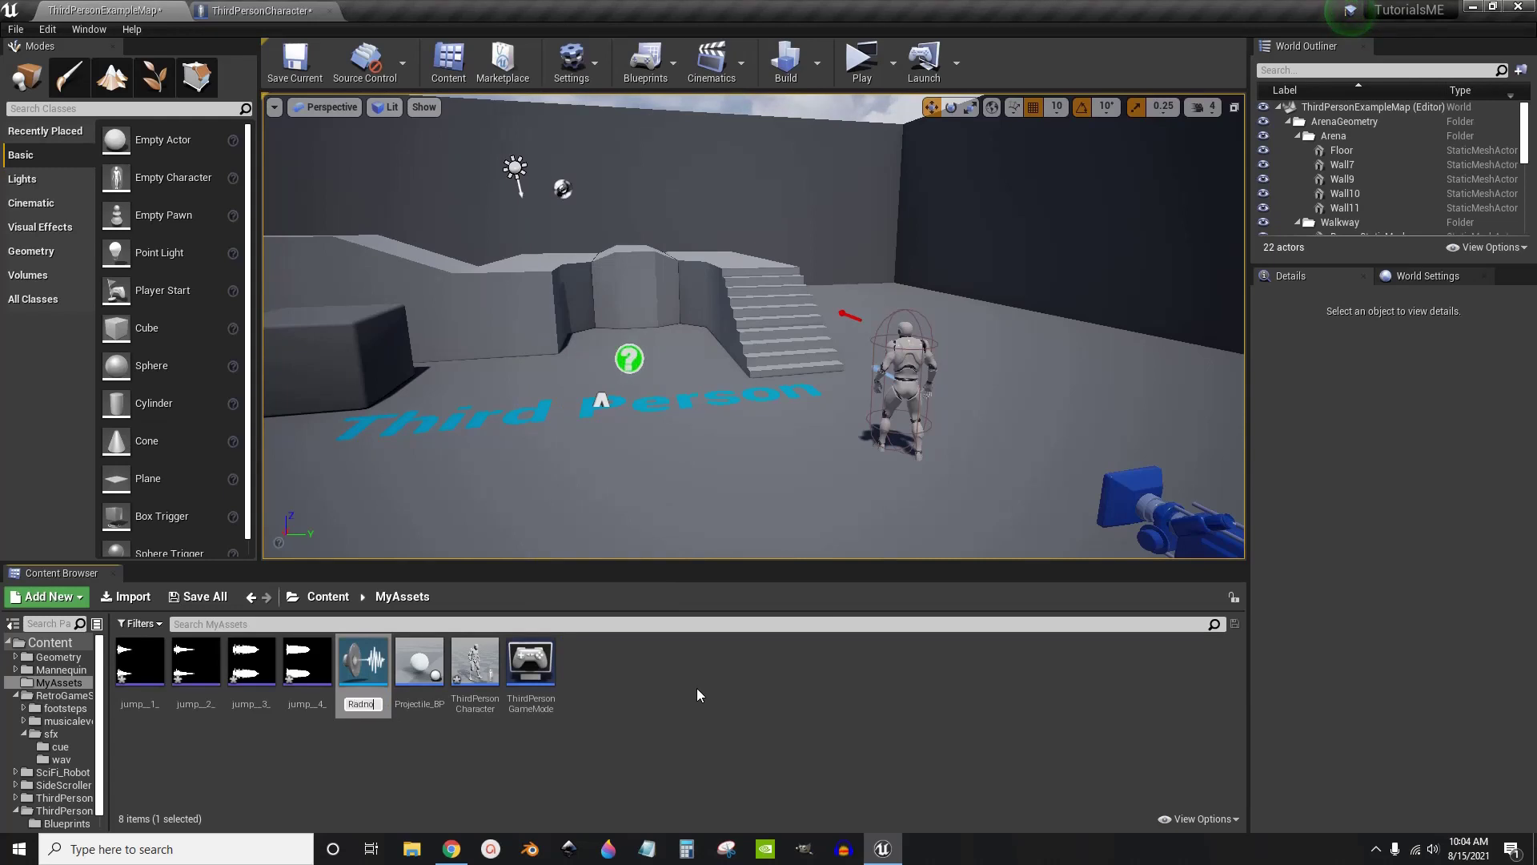
{"action": "key", "text": "Return"}
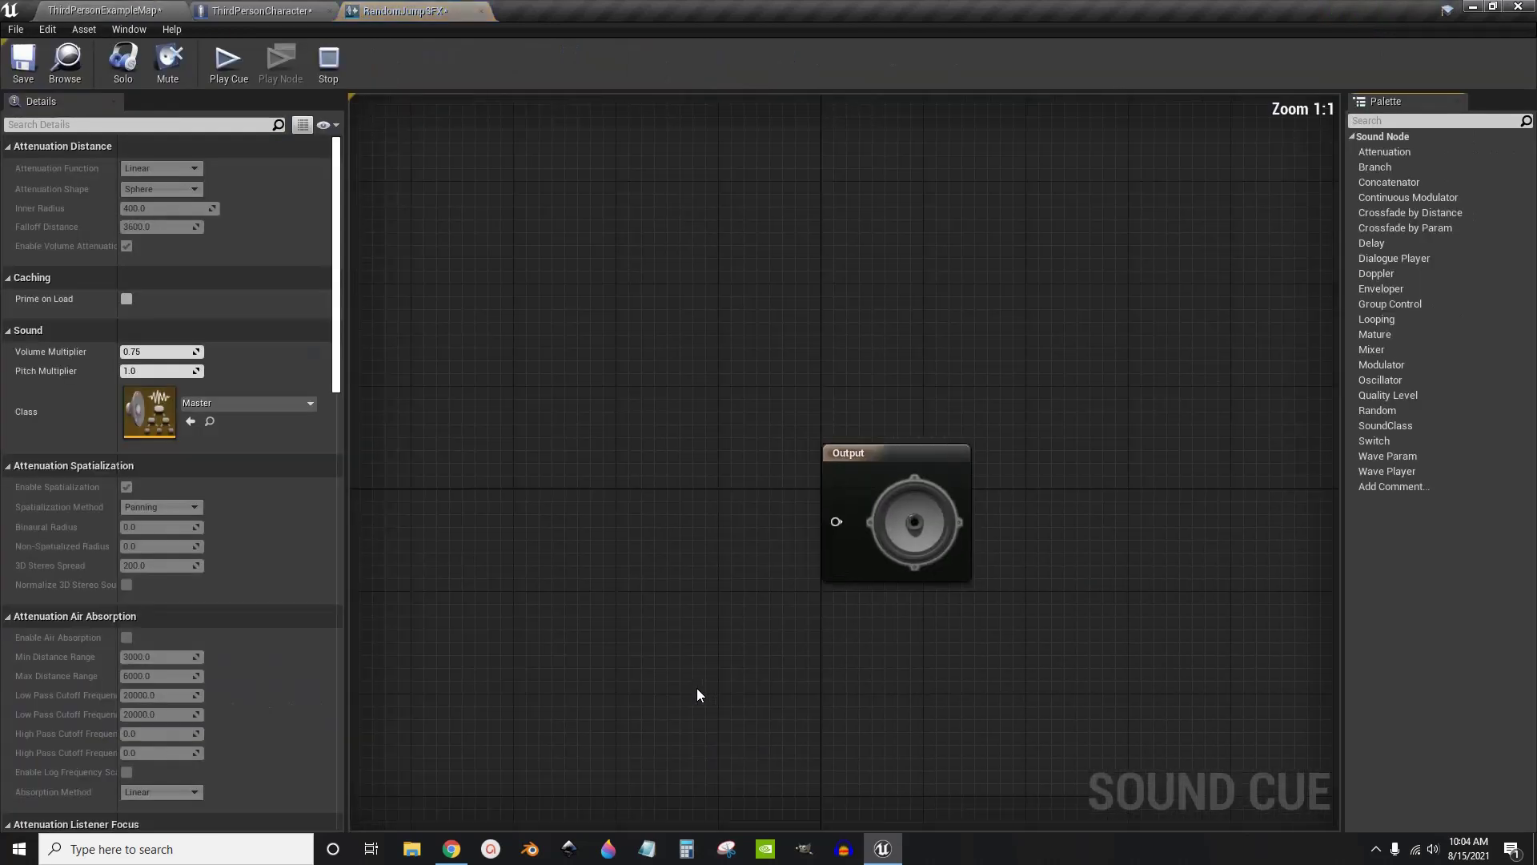
Select the jump_1_ through jump_4_ sound waves in the Content Browser.
{"action": "left_click", "coordinate": [103, 15]}
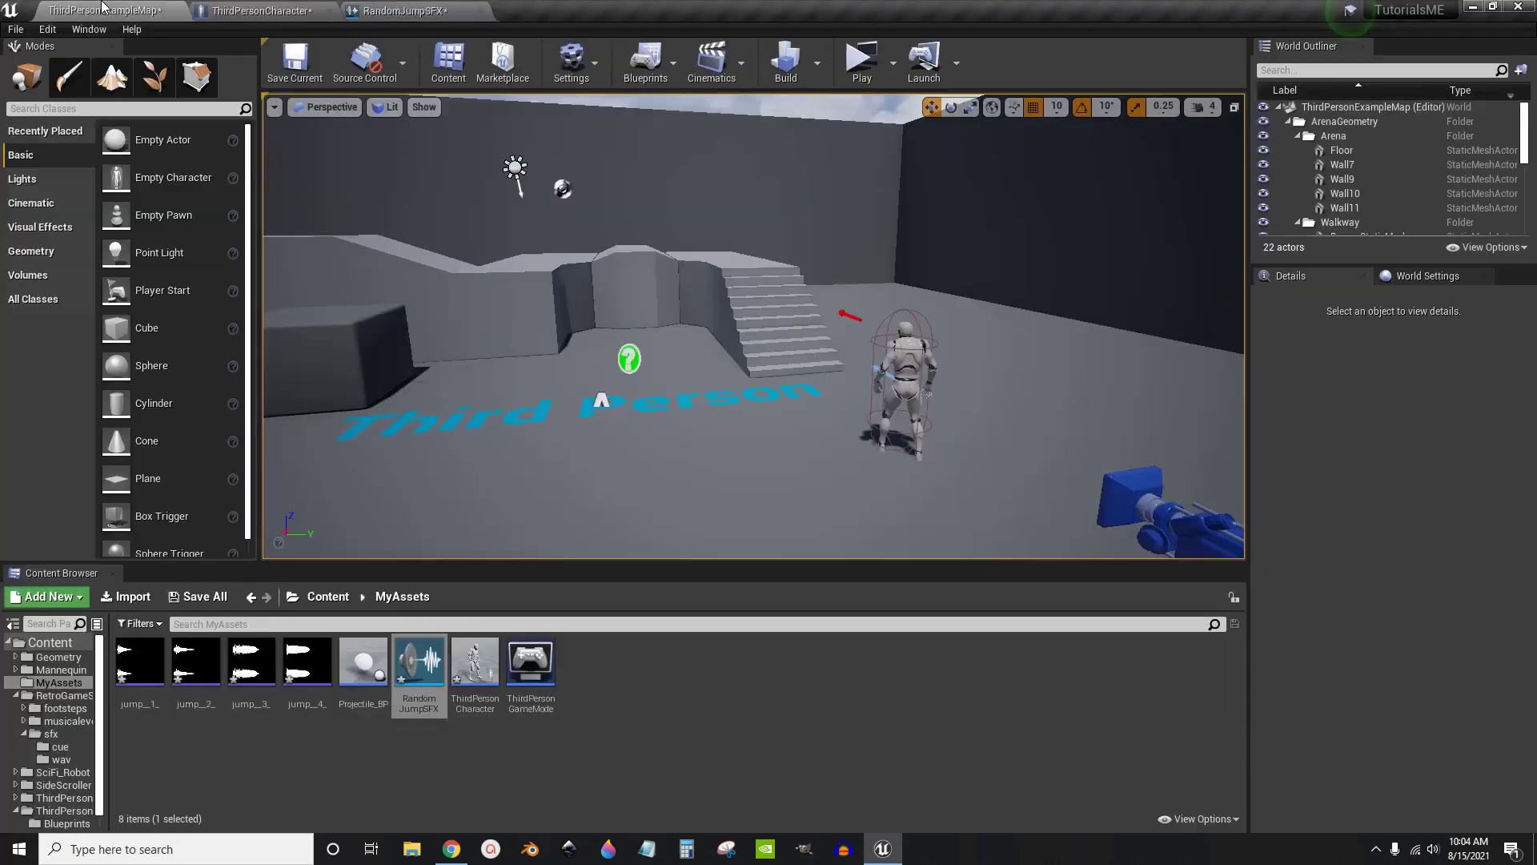
{"action": "left_click", "coordinate": [195, 673], "text": "ctrl"}
{"action": "left_click", "coordinate": [250, 672], "text": "ctrl"}
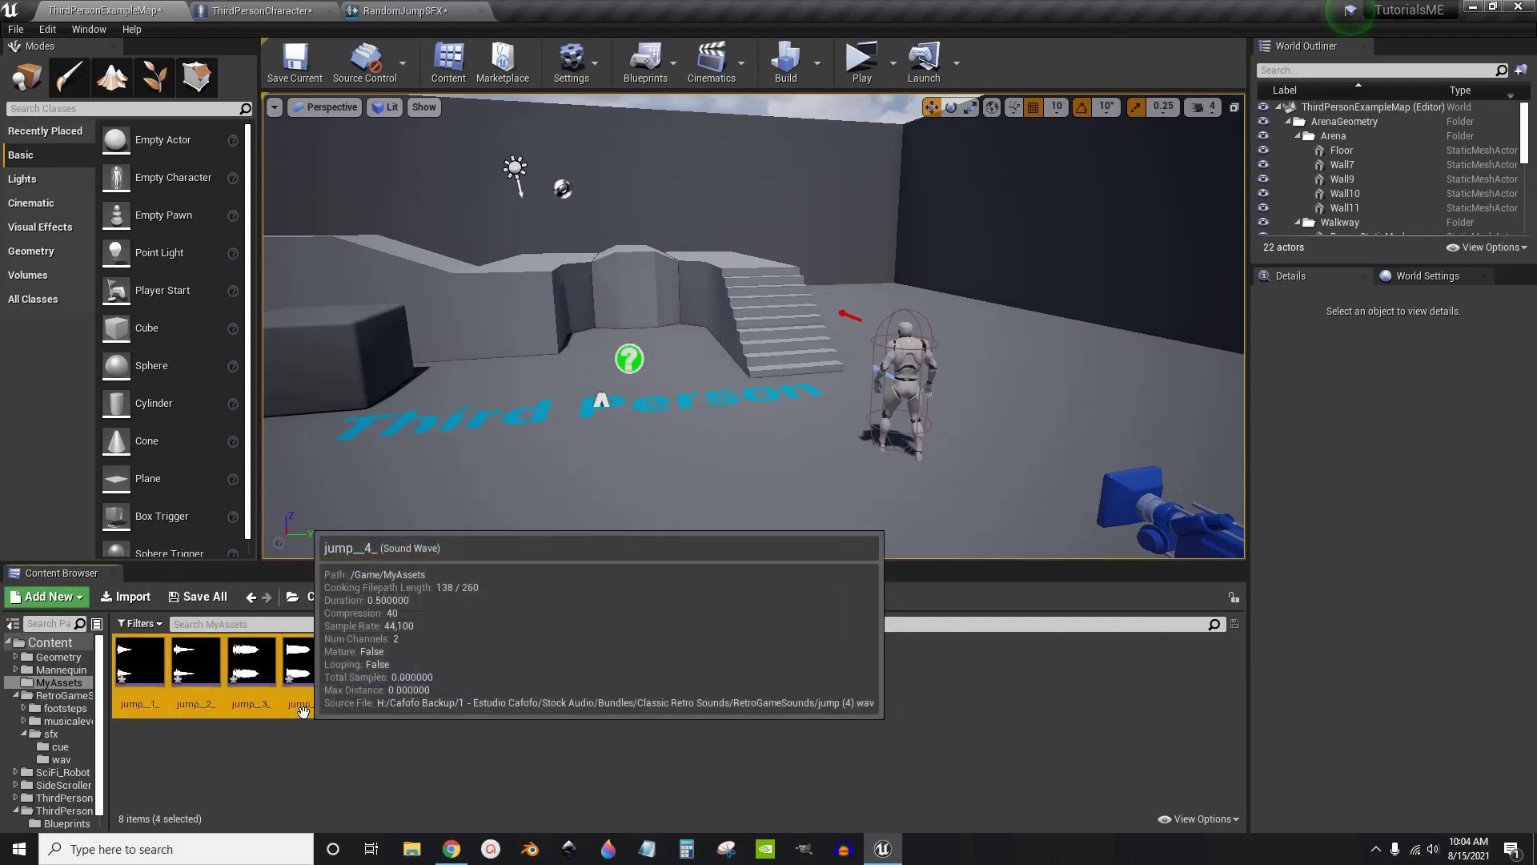
{"action": "left_click", "coordinate": [315, 703], "text": "ctrl"}
Add a Random node fed by the four jump waves and wire it to the cue Output.
{"action": "left_click", "coordinate": [402, 10]}
{"action": "right_click", "coordinate": [500, 334]}
{"action": "left_click", "coordinate": [548, 461]}
{"action": "left_click_drag", "start_coordinate": [828, 391], "coordinate": [1186, 444]}
Play the RandomJumpSFX cue three times to hear the randomized jump sounds.
{"action": "left_click", "coordinate": [125, 11]}
{"action": "left_click", "coordinate": [398, 12]}
{"action": "left_click", "coordinate": [226, 72]}
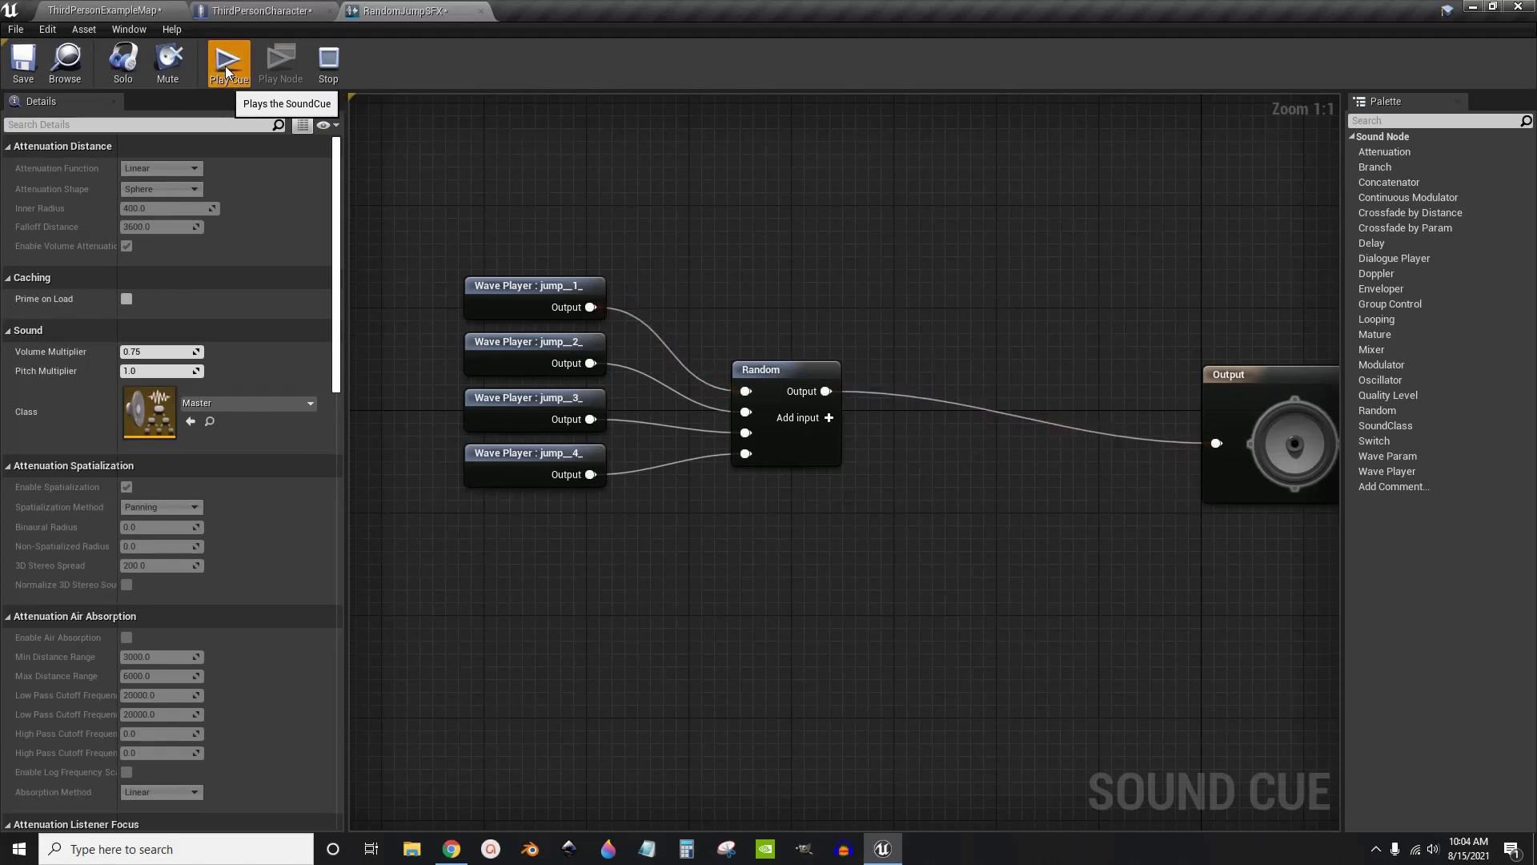
{"action": "left_click", "coordinate": [226, 73]}
{"action": "left_click", "coordinate": [228, 72]}
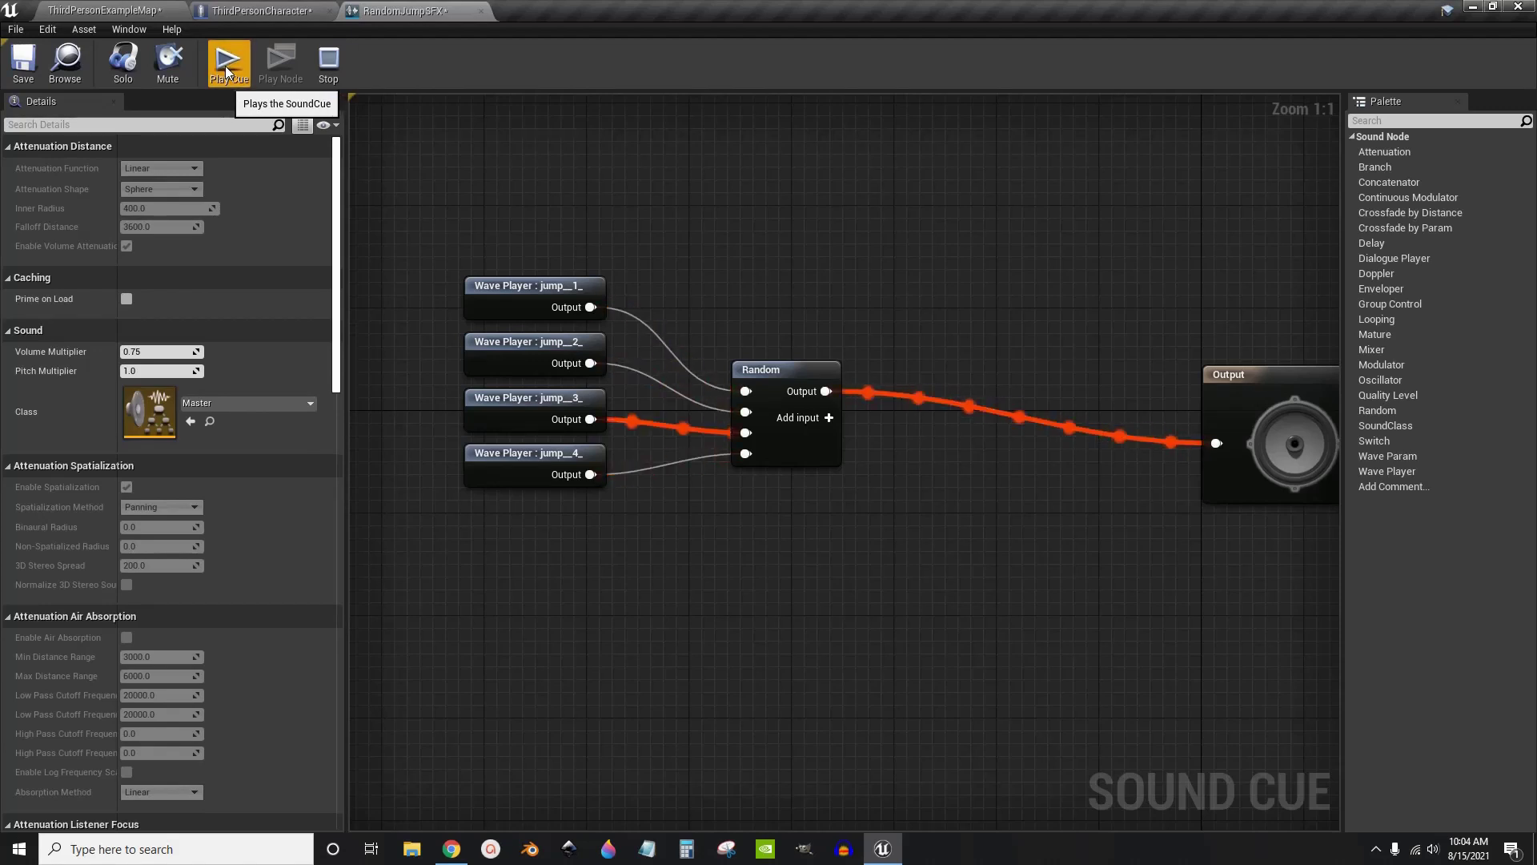